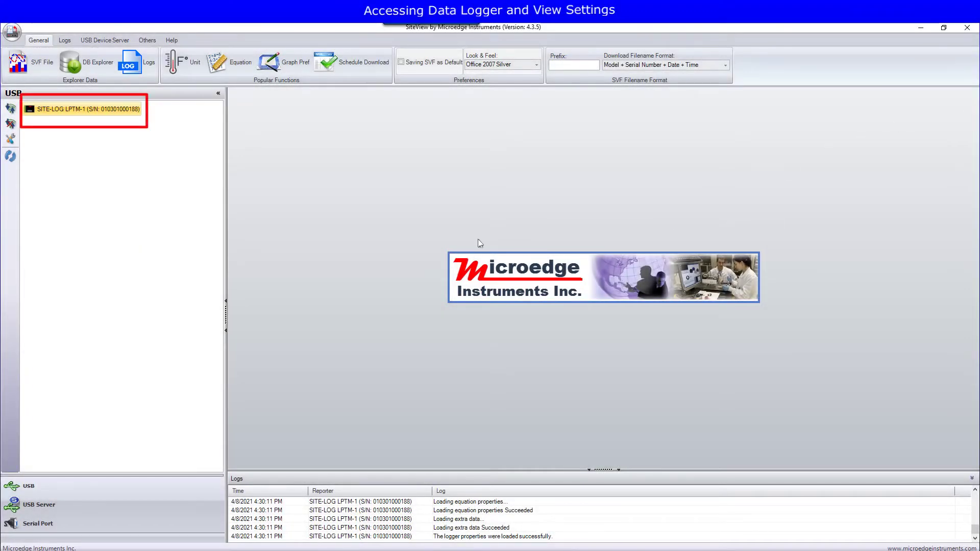
Show the SITE-LOG LPTM-1 logger's device info with sampling settings and its eight enabled channels.
double_click(90, 114)
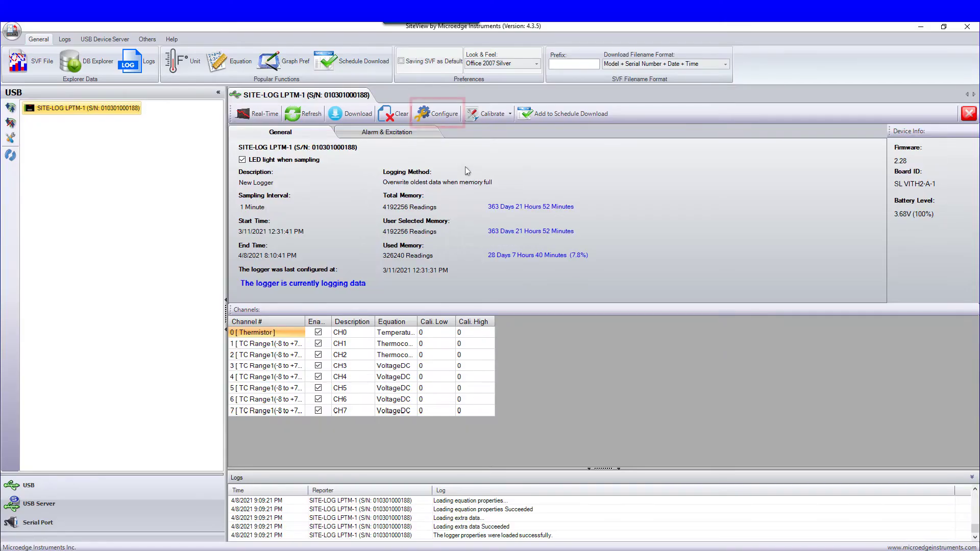
Bring up the Logger Configuration dialog from the logger toolbar.
left_click(441, 114)
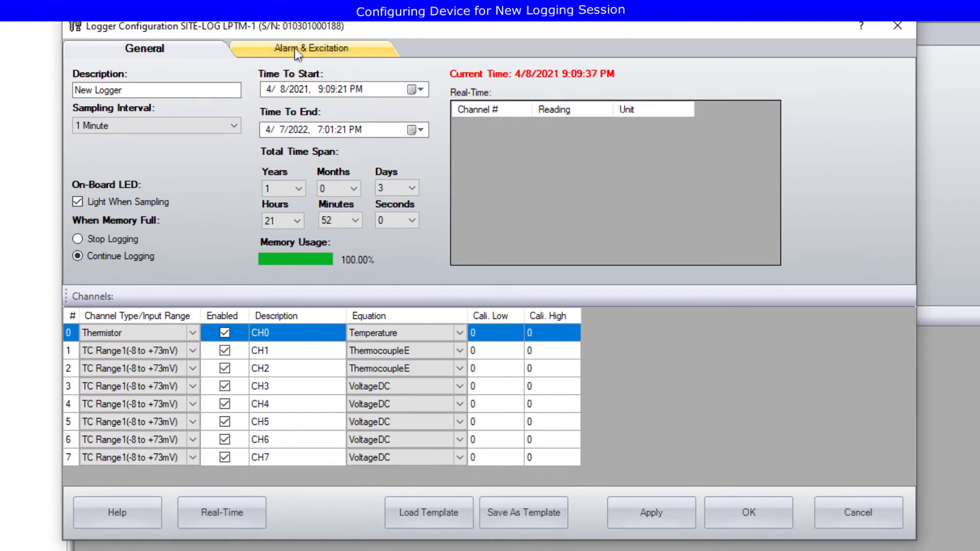
Review the alarm output, warm-up delay and alarm on/off delay options, leaving them unchanged.
left_click(295, 49)
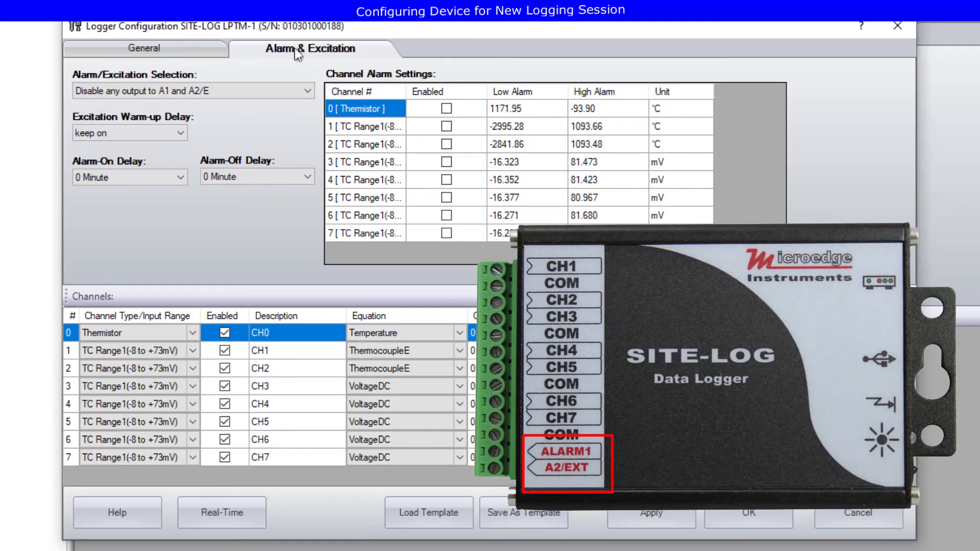
left_click(302, 93)
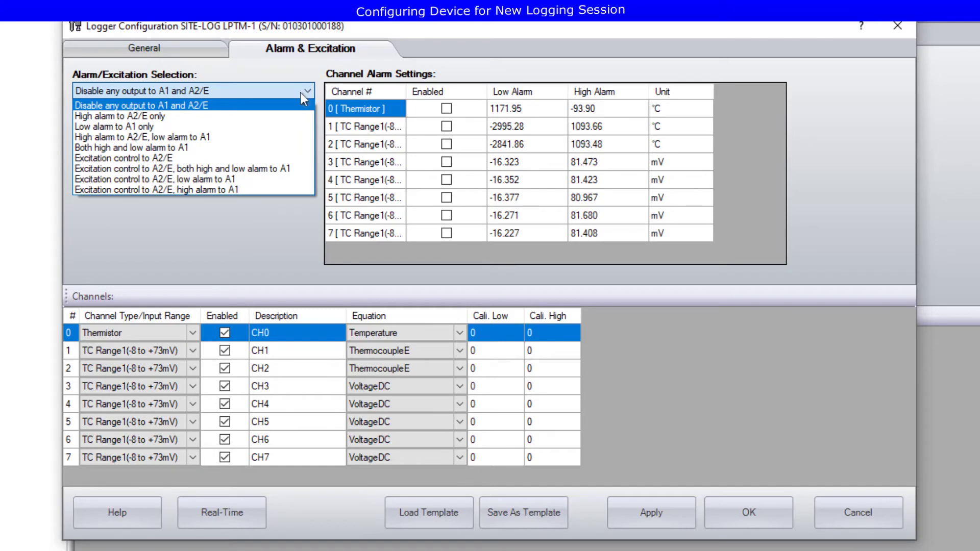
left_click(301, 93)
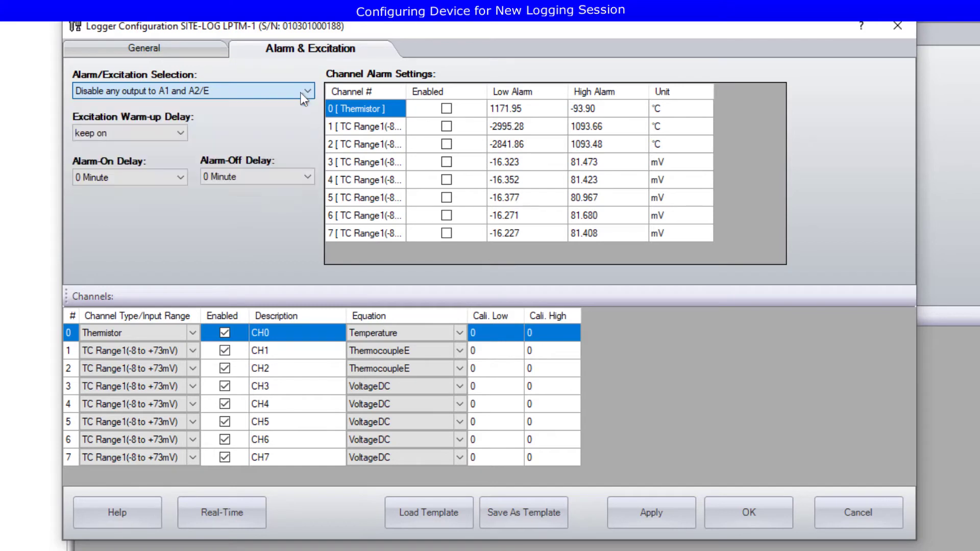
left_click(181, 129)
left_click(181, 128)
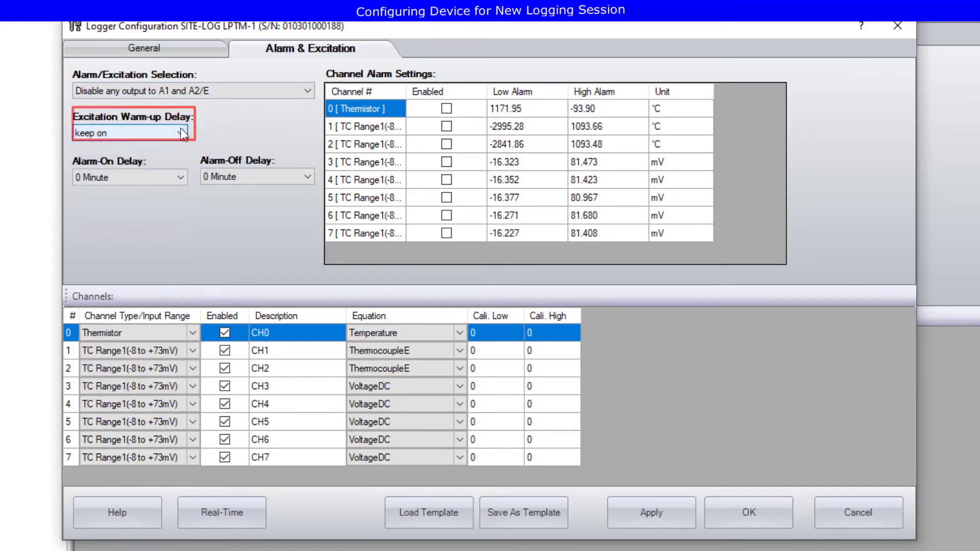
left_click(182, 176)
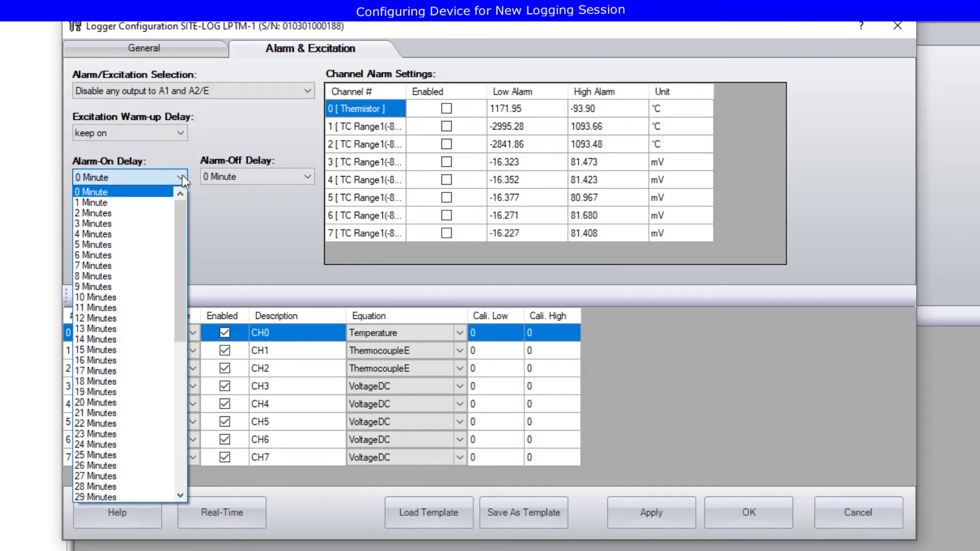
left_click(182, 175)
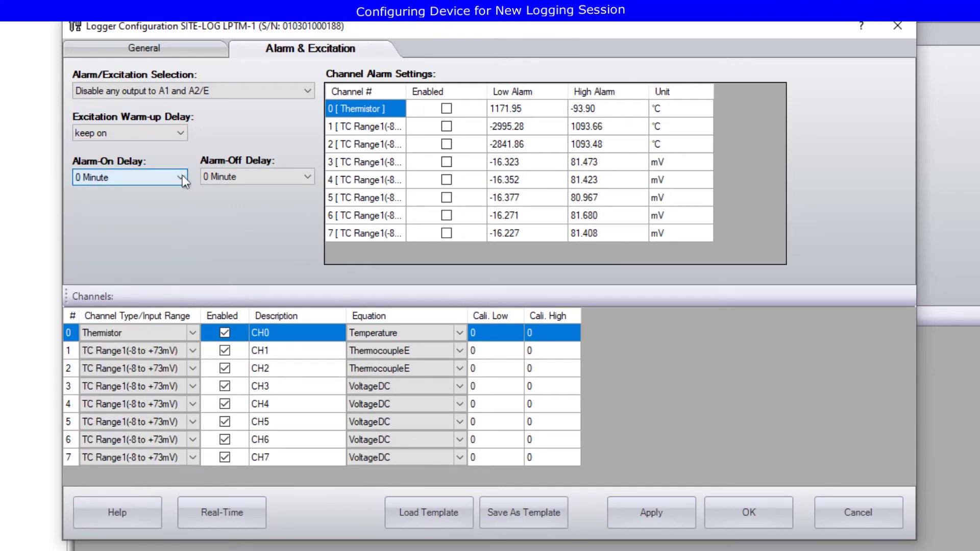
left_click(310, 176)
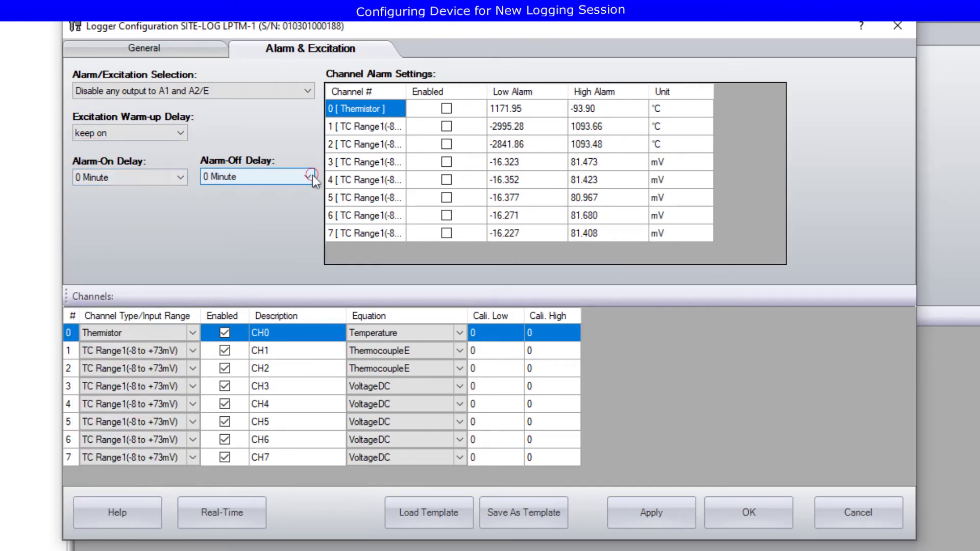
left_click(310, 177)
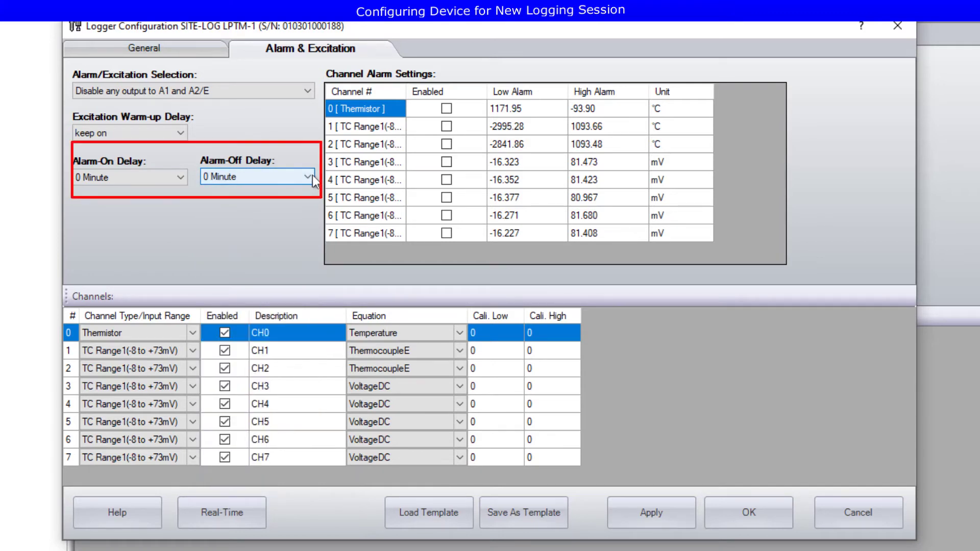
Enable the channel alarms for channels 0, 1, 2 and 3.
left_click(504, 113)
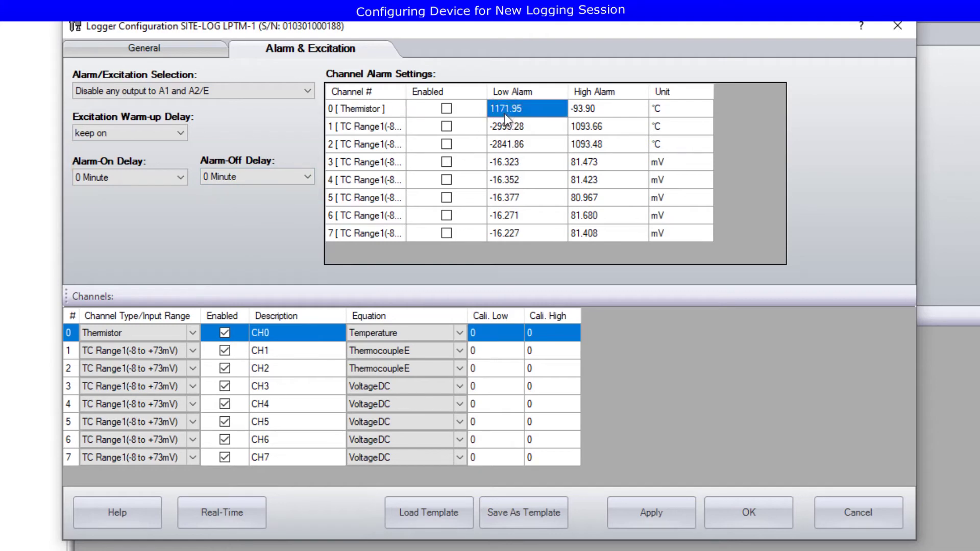
left_click(447, 109)
left_click(446, 127)
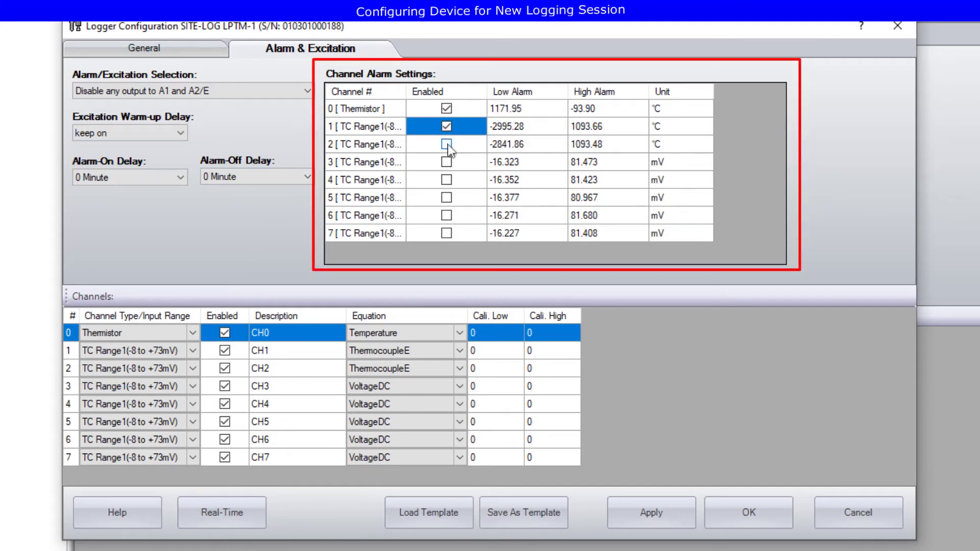
left_click(447, 144)
left_click(447, 161)
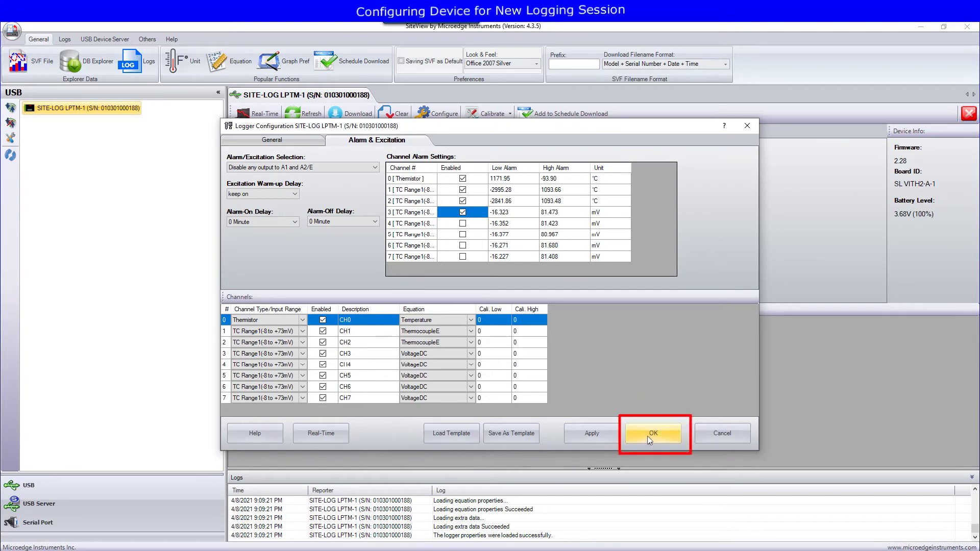
Accept the configuration and confirm starting a new logging session on the logger.
left_click(651, 438)
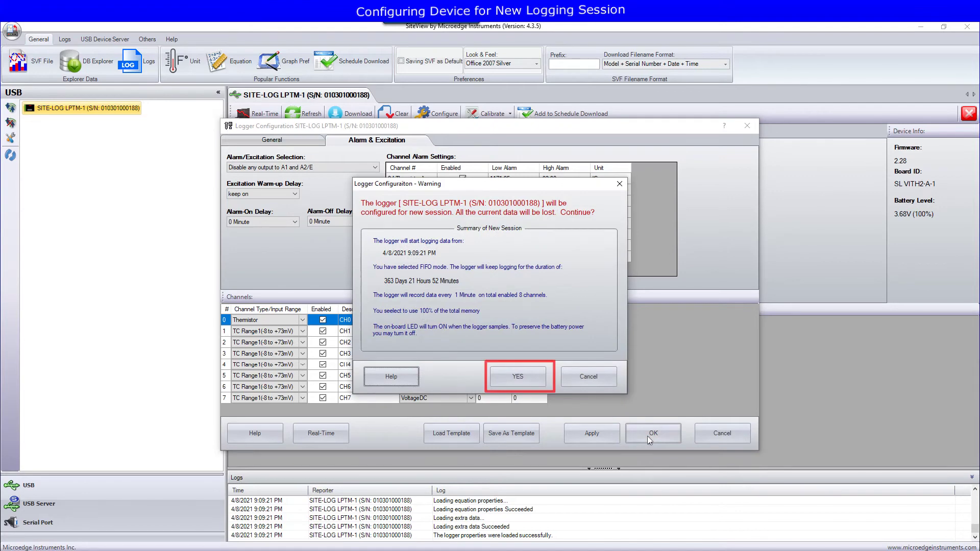
left_click(518, 379)
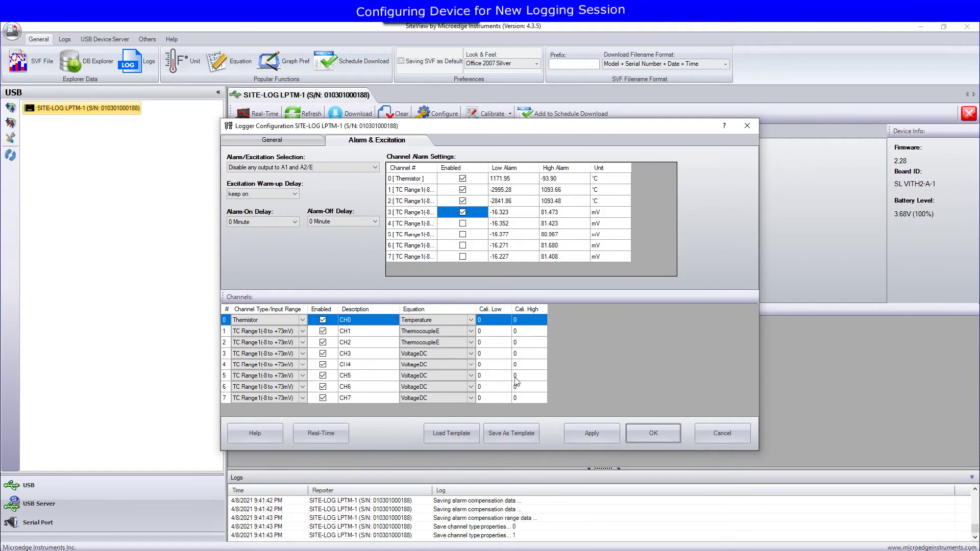
left_click(526, 321)
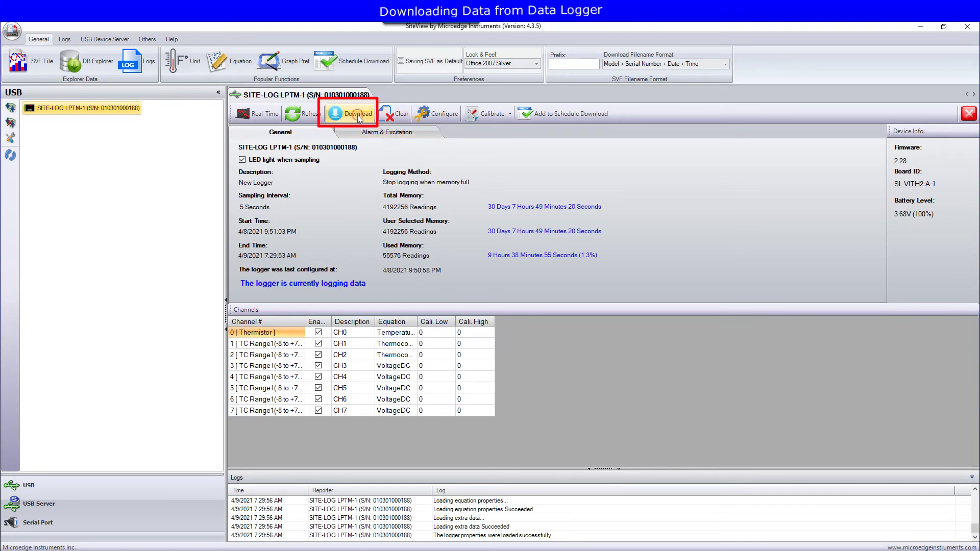
Download readings appended to the system database, range ending 4/9/2021 3:13:33 AM (30,968 readings).
left_click(354, 114)
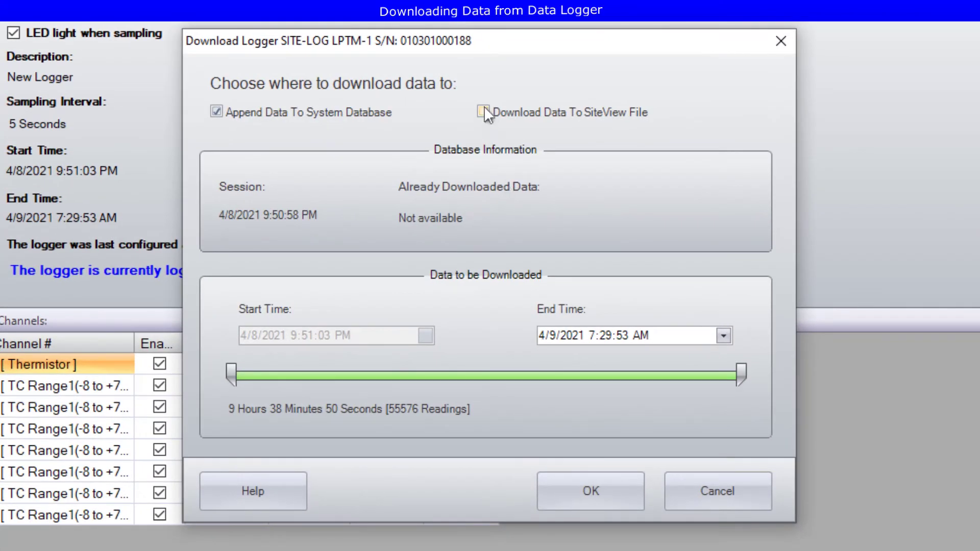
left_click(486, 200)
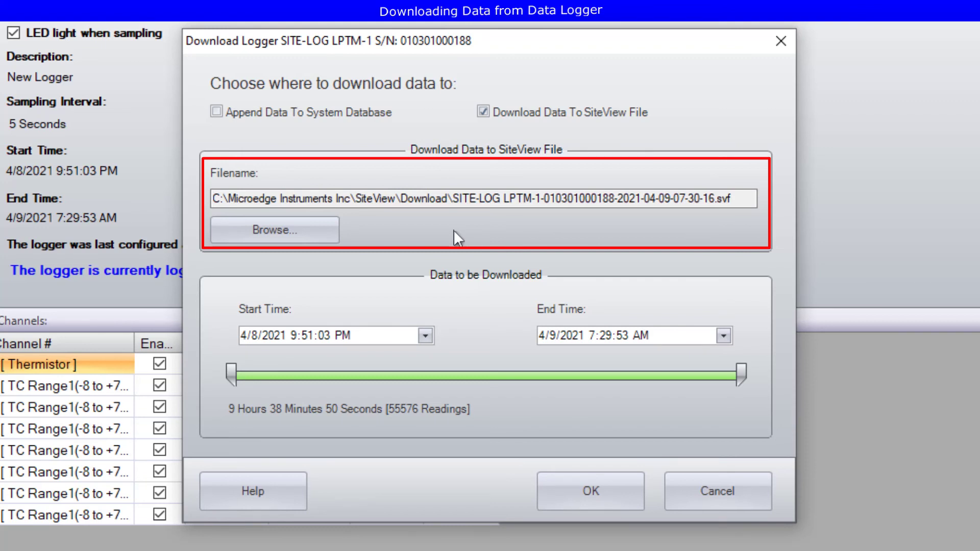
left_click(224, 114)
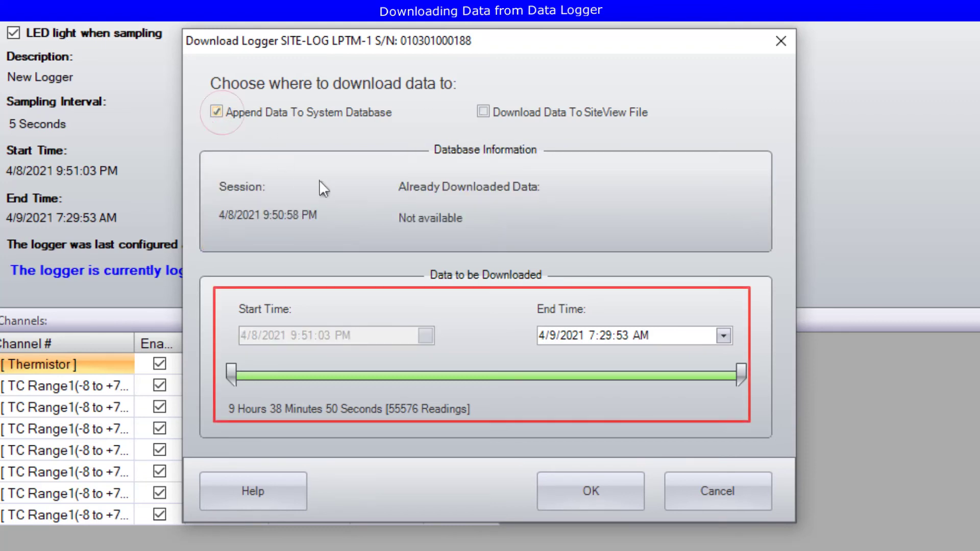
mouse_move(740, 373)
left_mouse_down()
mouse_move(376, 377)
mouse_move(525, 389)
mouse_move(509, 358)
left_mouse_up()
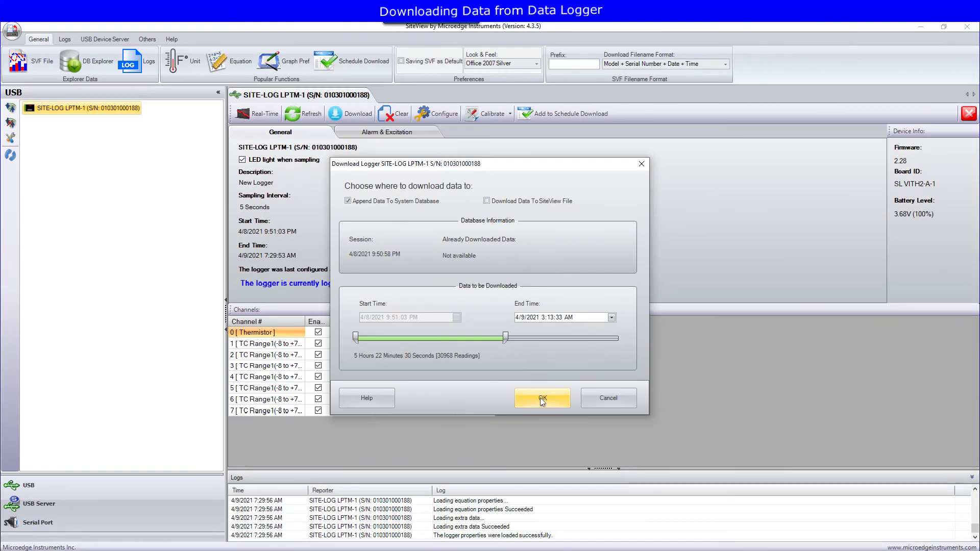
left_click(541, 400)
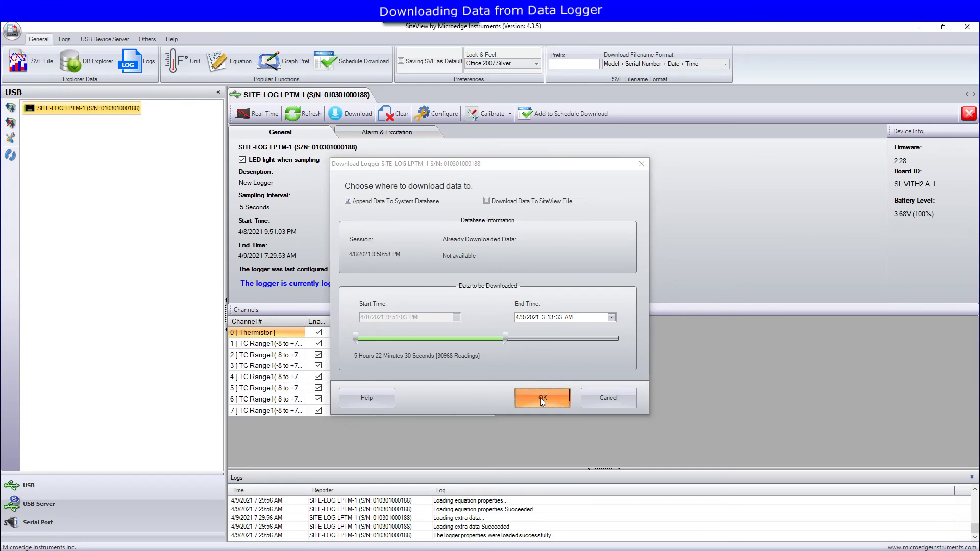